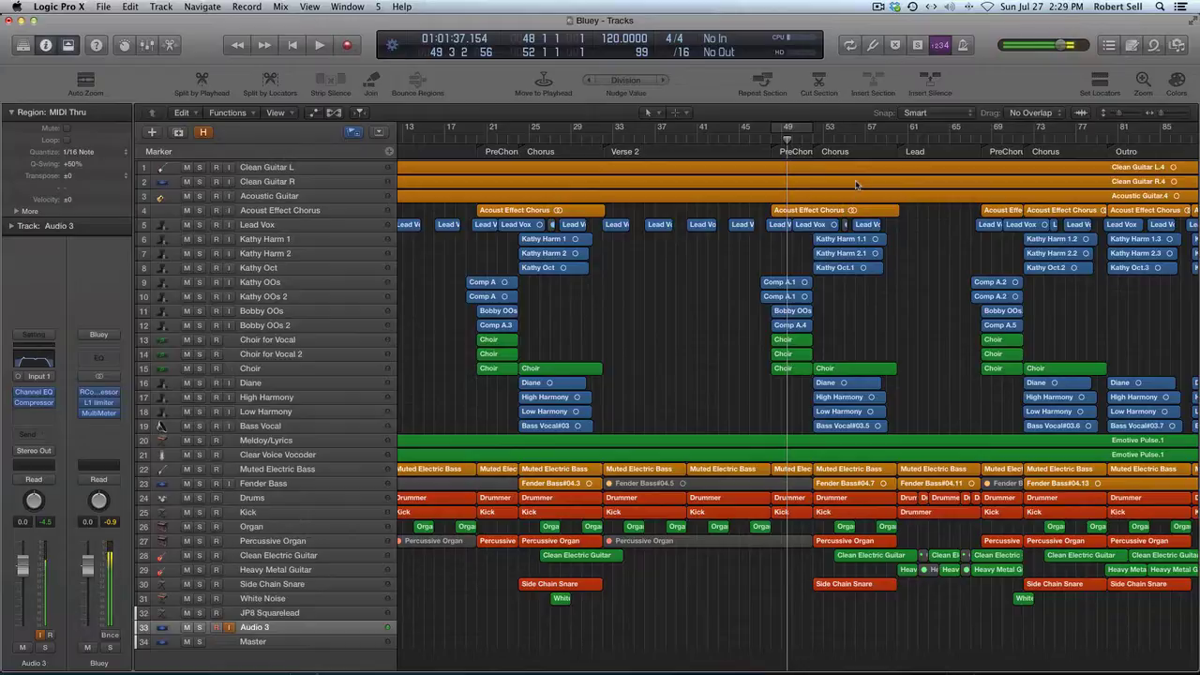
Step: Turn on Cycle and fit the loop to the chorus Muted Electric Bass region, bars 52–60
key("c")
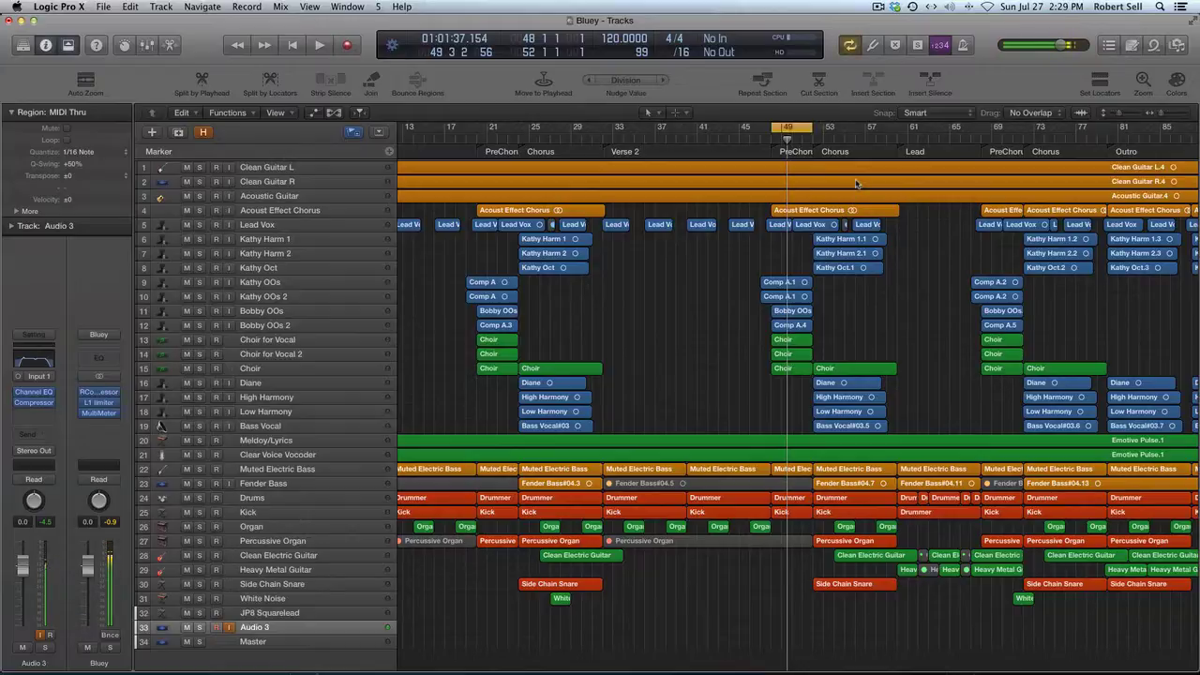
left_click_drag(795, 134, 881, 135)
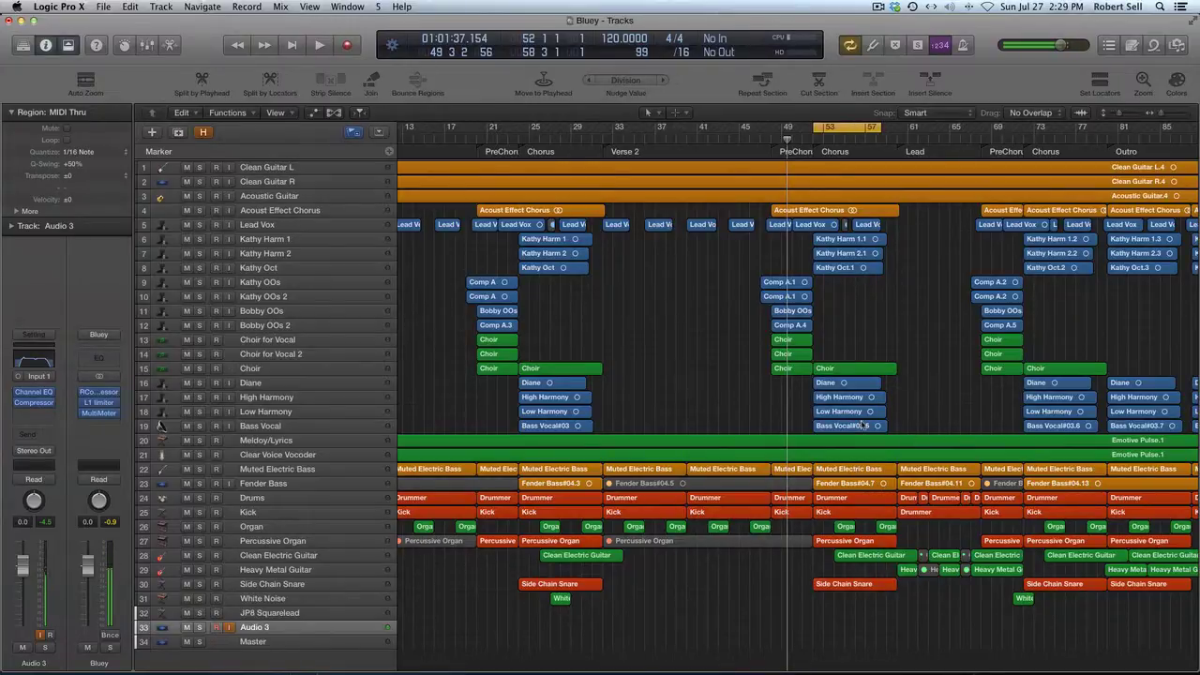
left_click(850, 472)
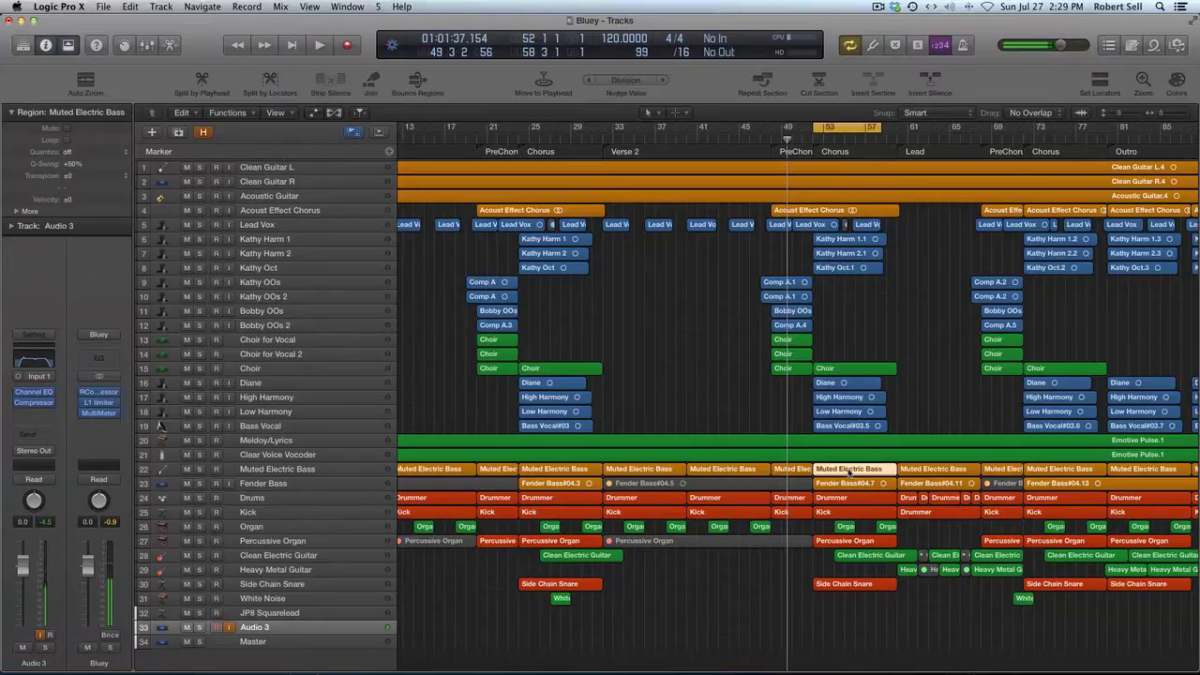
key("super+u")
key("space")
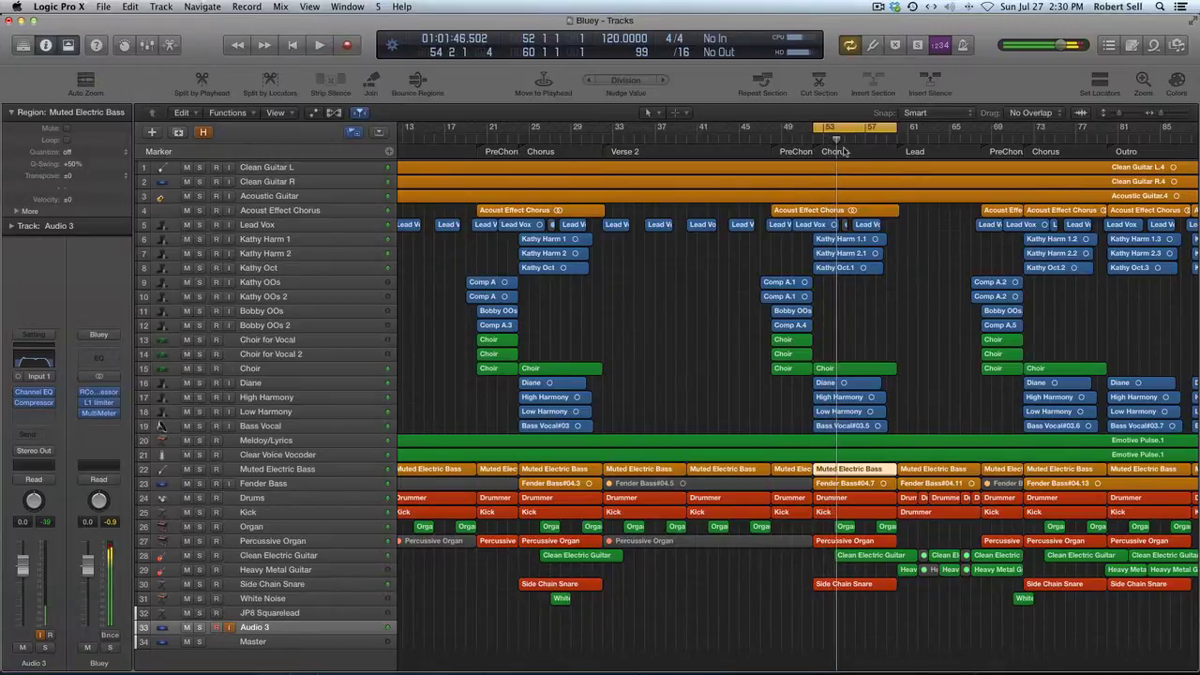
key("space")
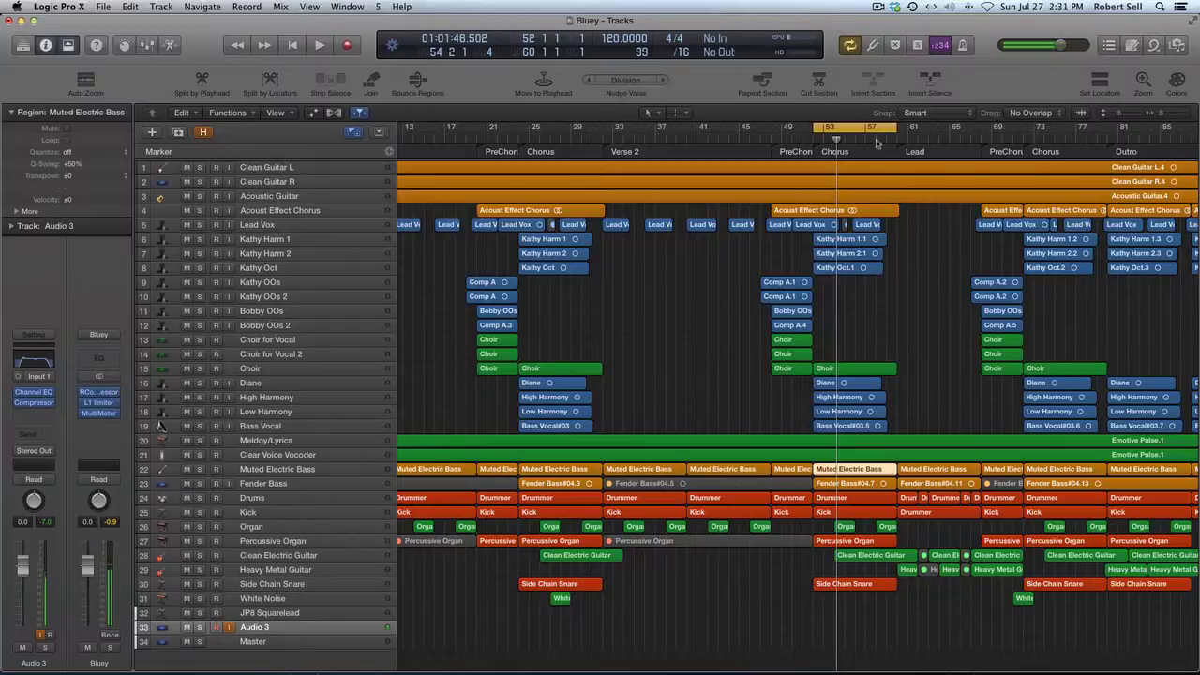
left_click(876, 142)
key("space")
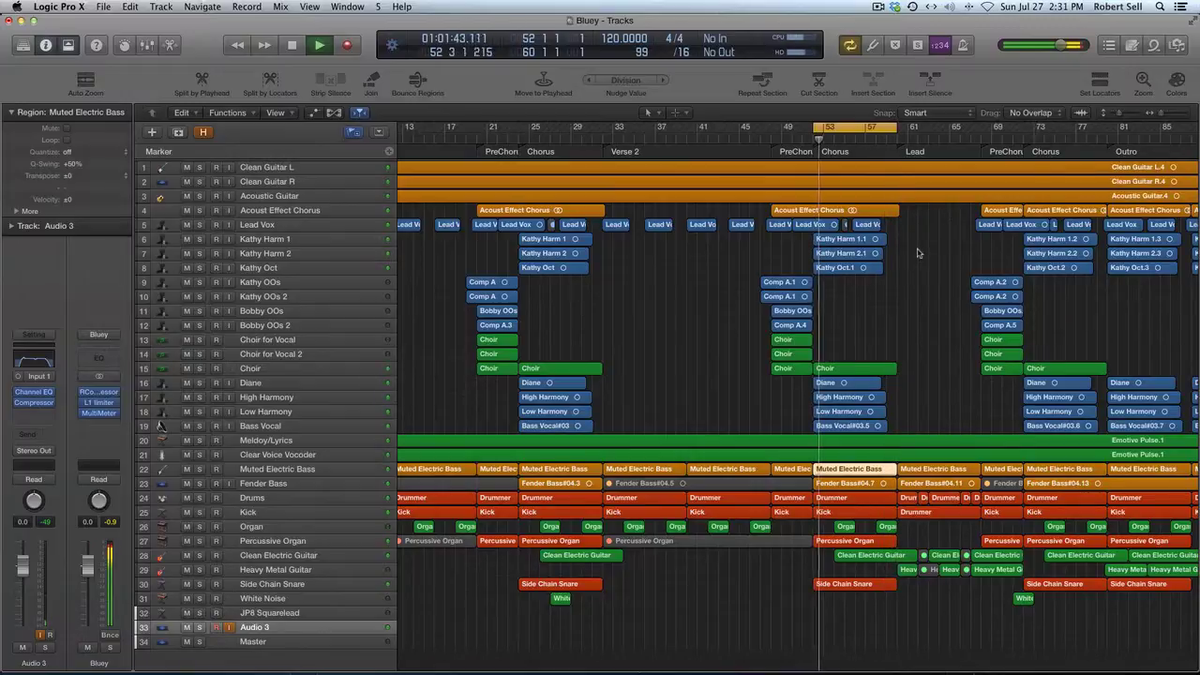
key("space")
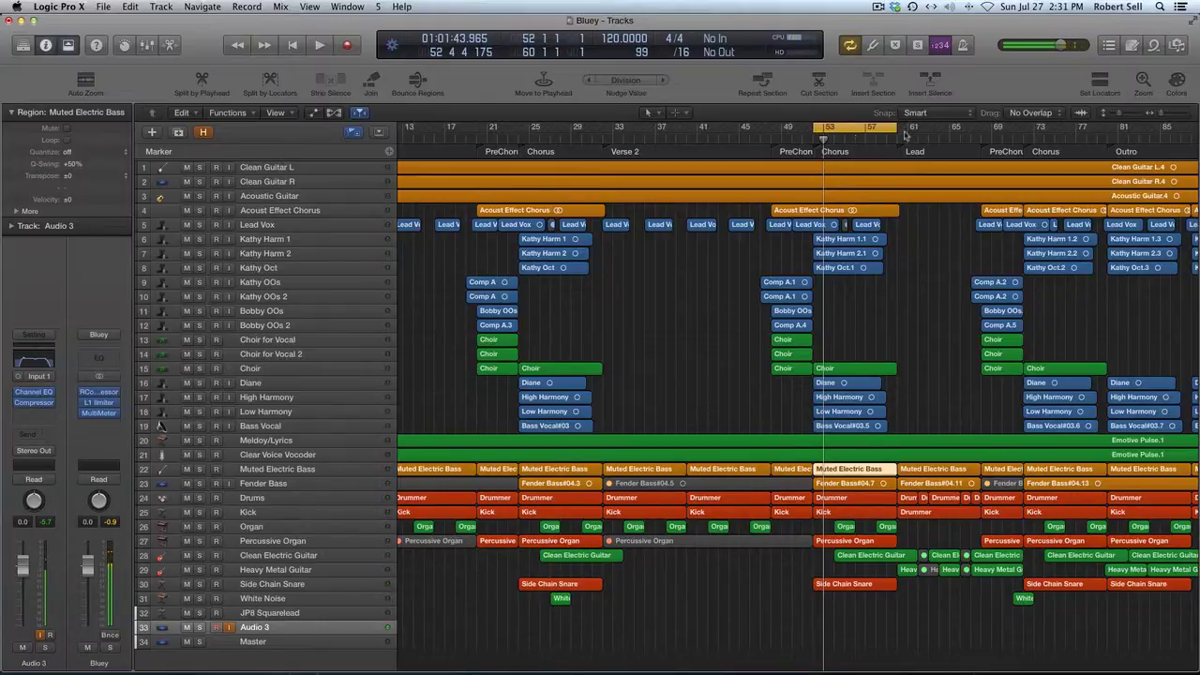
Step: Bounce the section as M4A: AAC instead of MP3, keeping AAC at 256 kbps
left_click(101, 7)
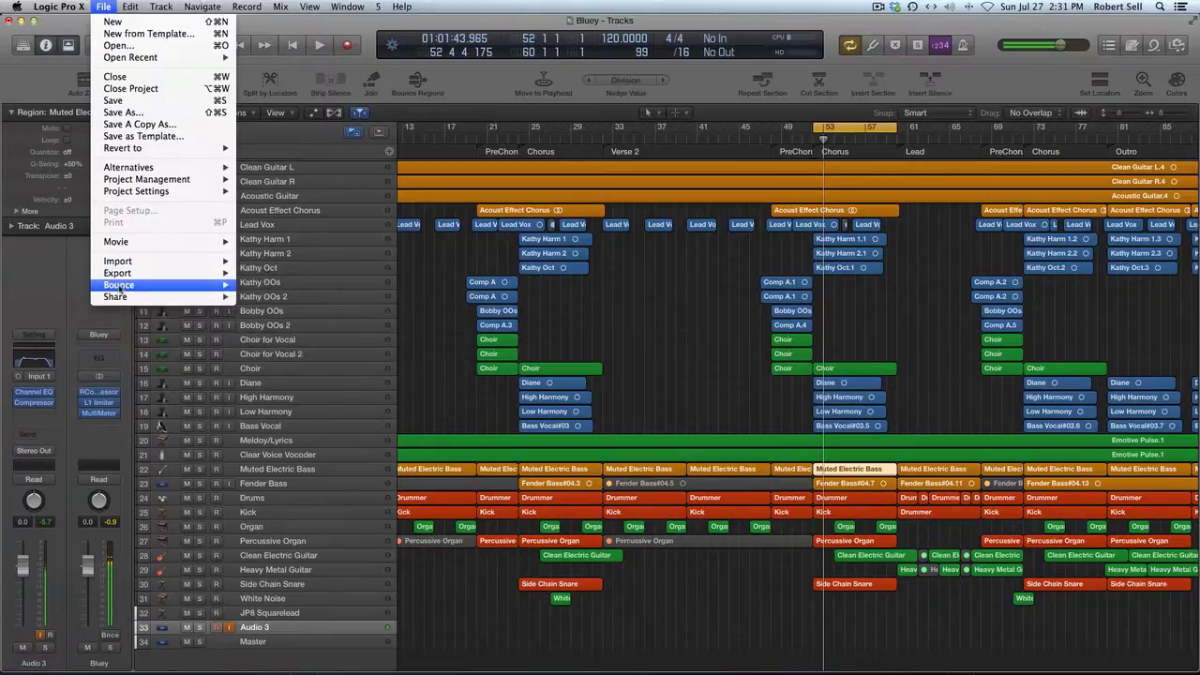
mouse_move(120, 286)
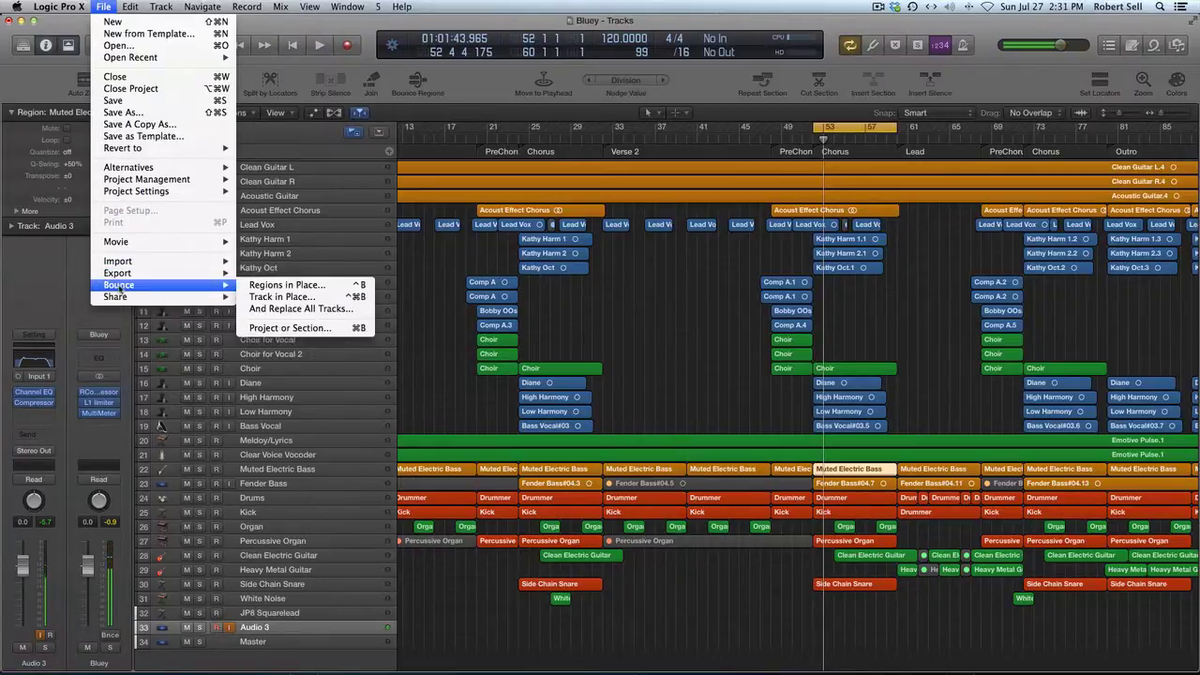
left_click(313, 330)
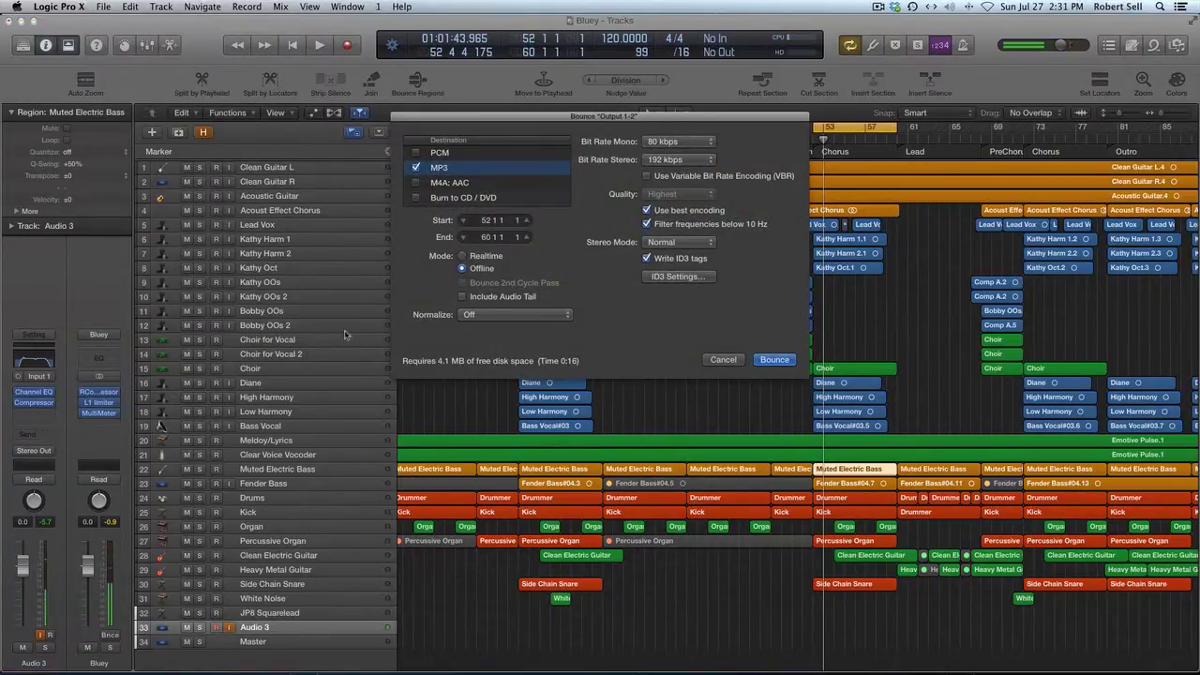
left_click(415, 167)
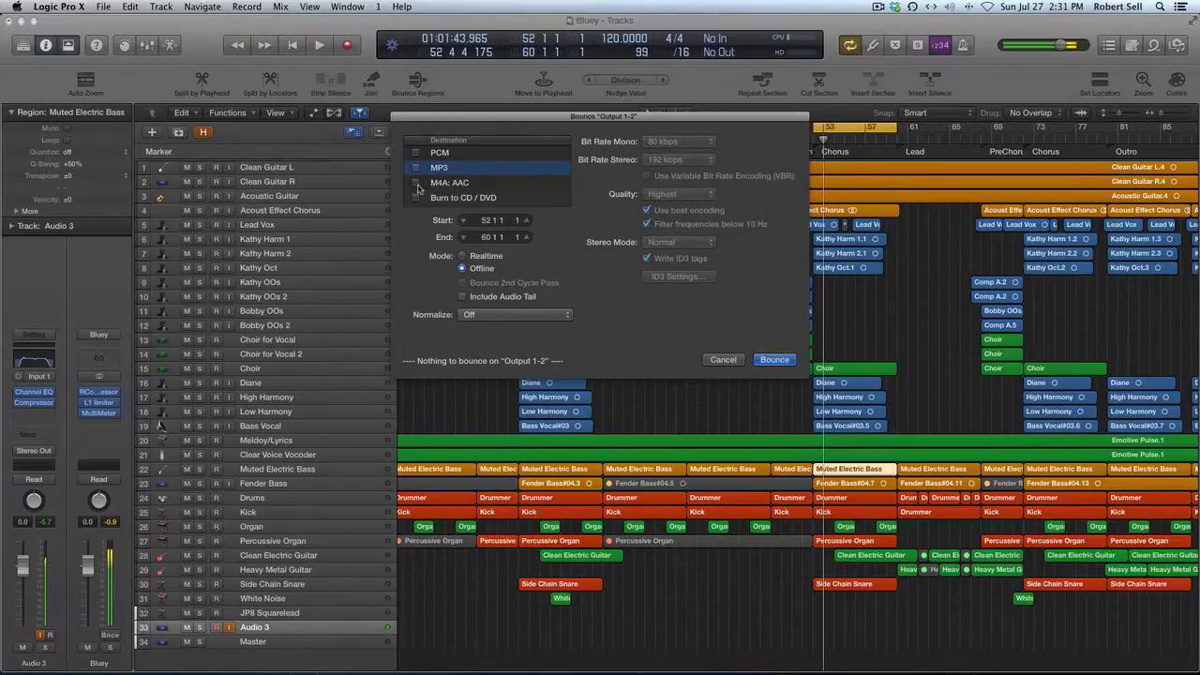
left_click(416, 184)
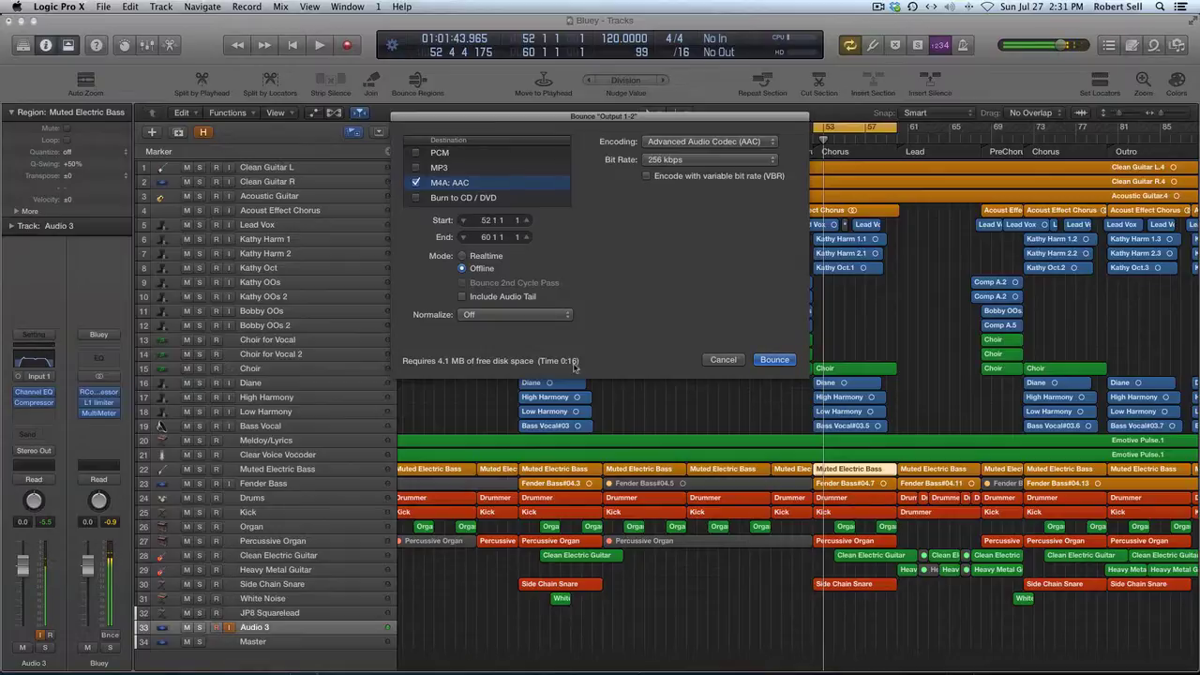
left_click(720, 143)
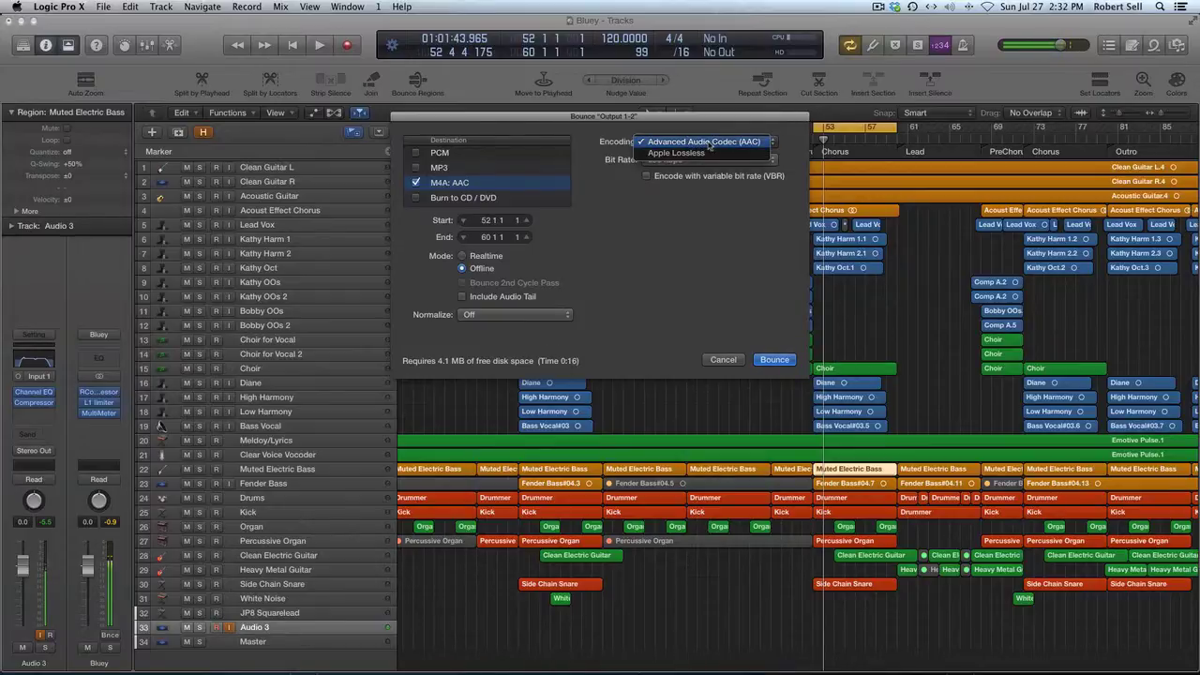
left_click(710, 146)
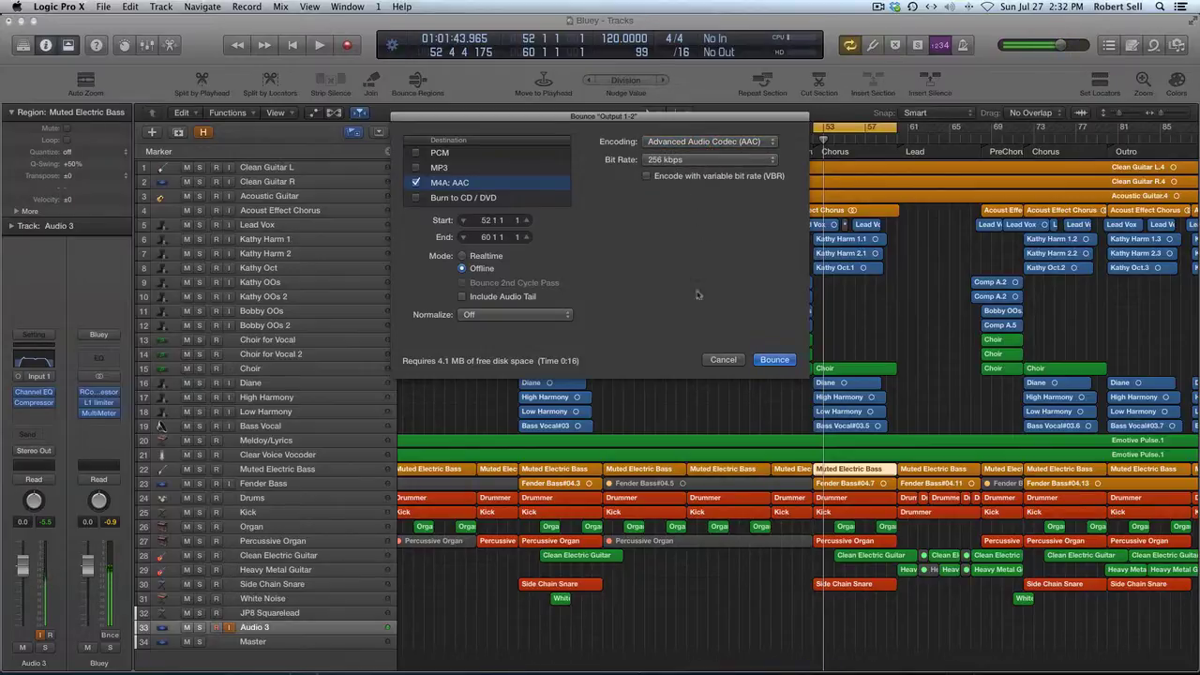
left_click(774, 360)
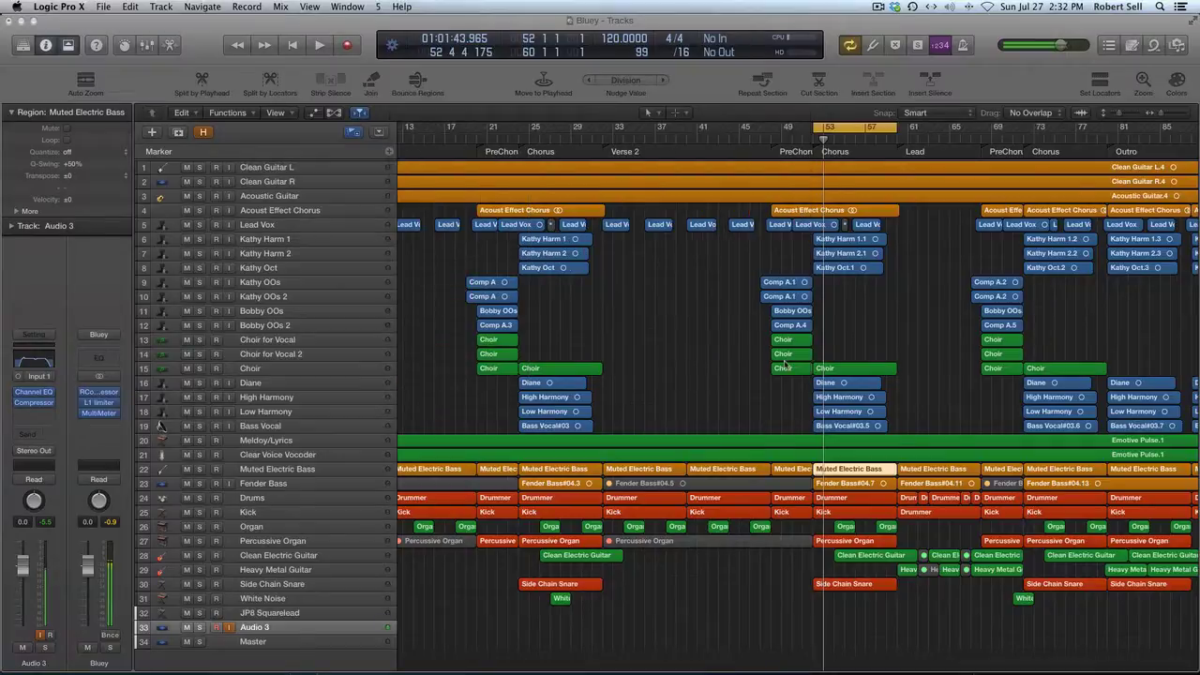
Step: Name the bounce 'Bluey' and save it to the Desktop as Bluey.m4a
key("BackSpace")
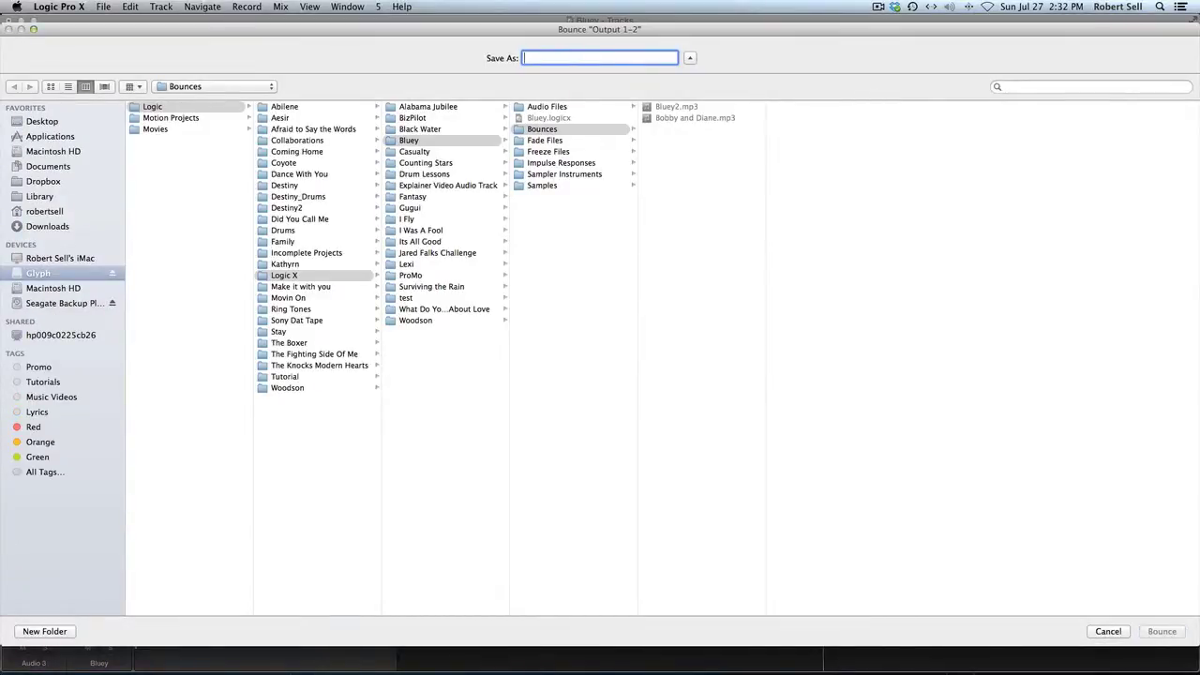
type("Bluey")
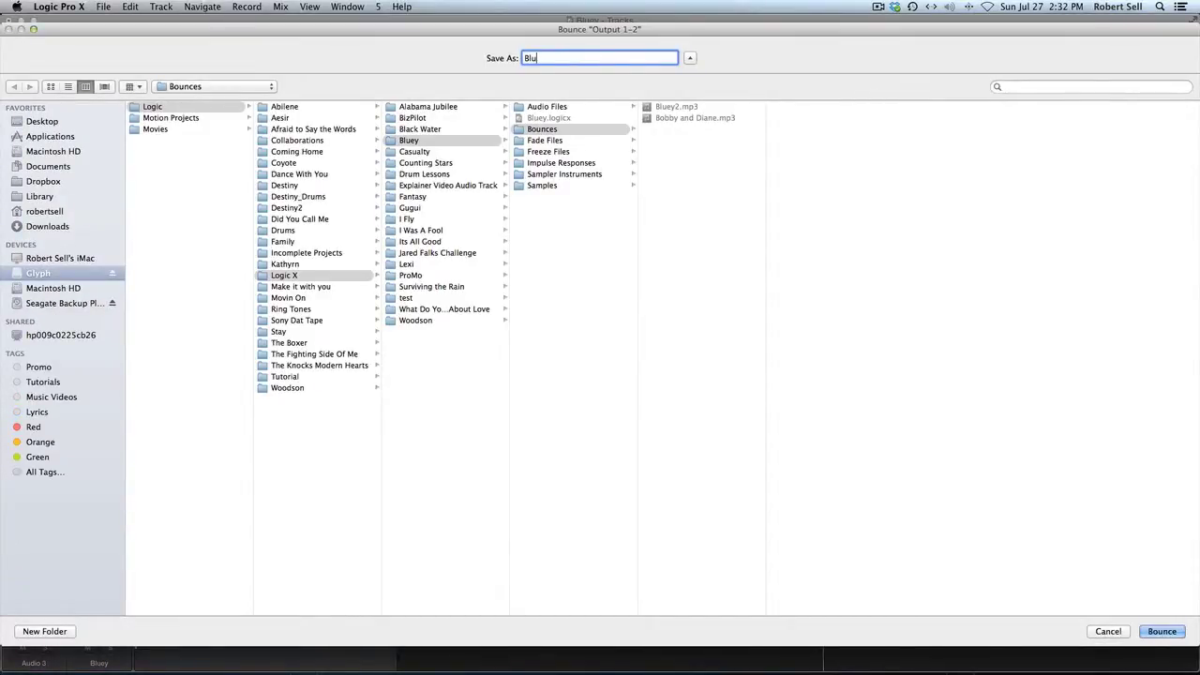
left_click(37, 123)
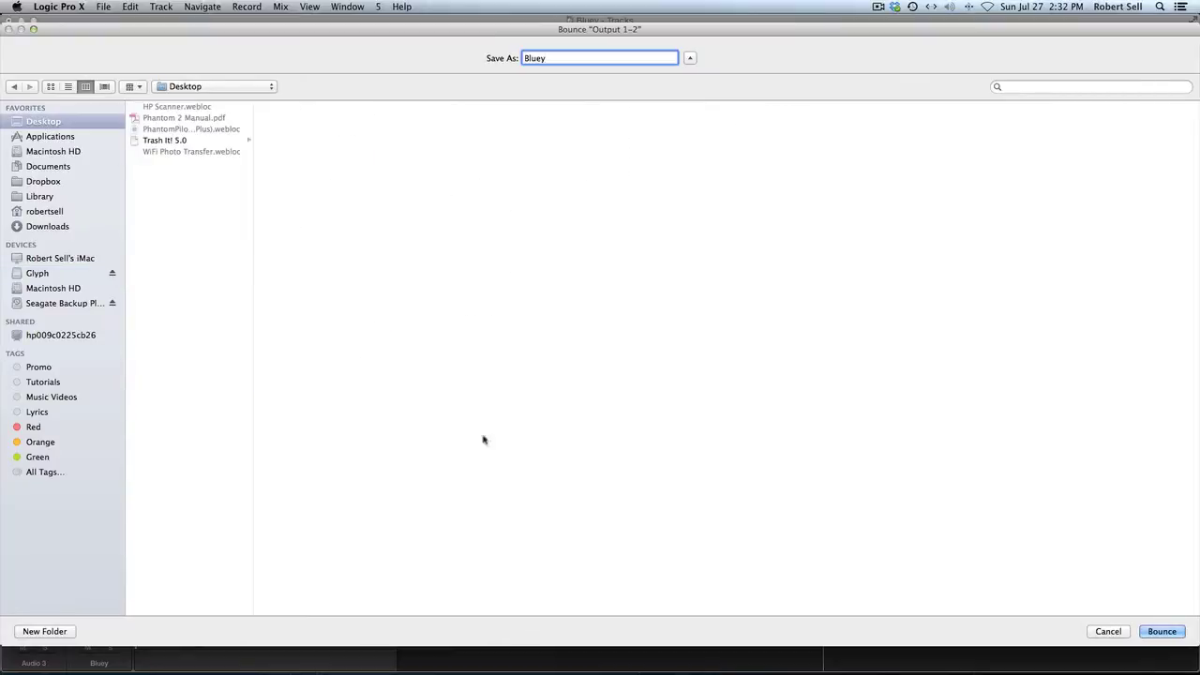
left_click(1163, 631)
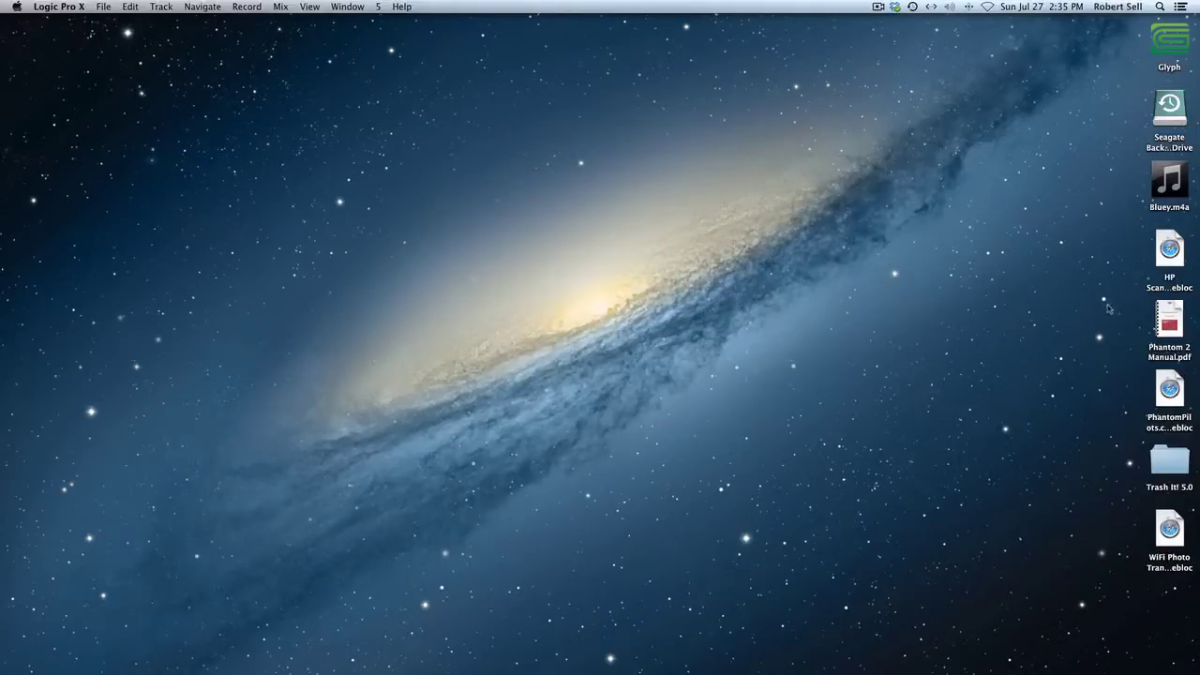
Step: Play a preview of Bluey.m4a from its Desktop icon
mouse_move(1170, 178)
left_click(1169, 178)
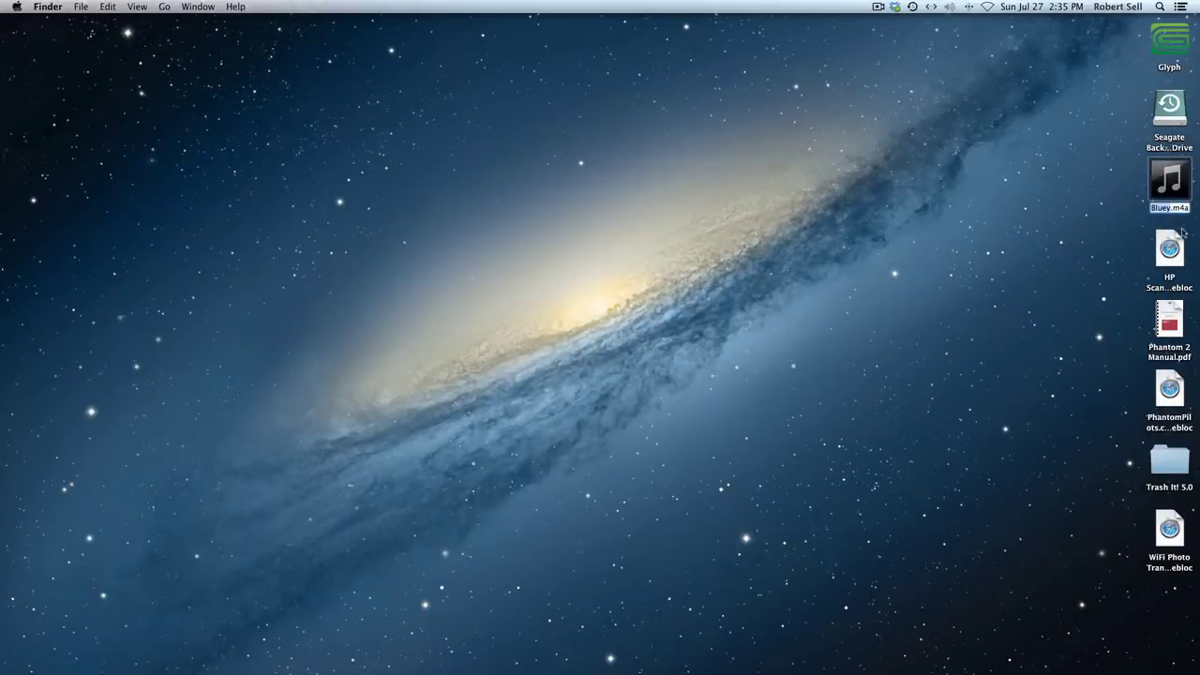
Step: Change the Desktop file's extension from Bluey.m4a to Bluey.m4r, confirming use of .m4r
left_click(1182, 208)
left_click(1130, 230)
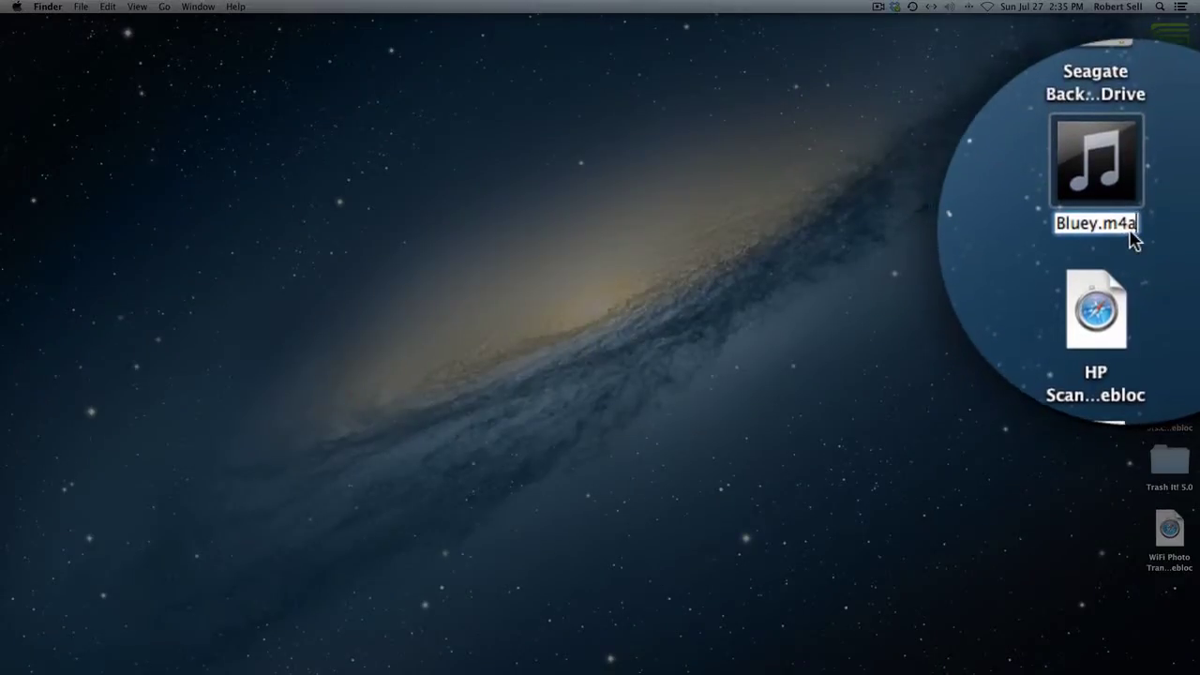
key("BackSpace")
type("r")
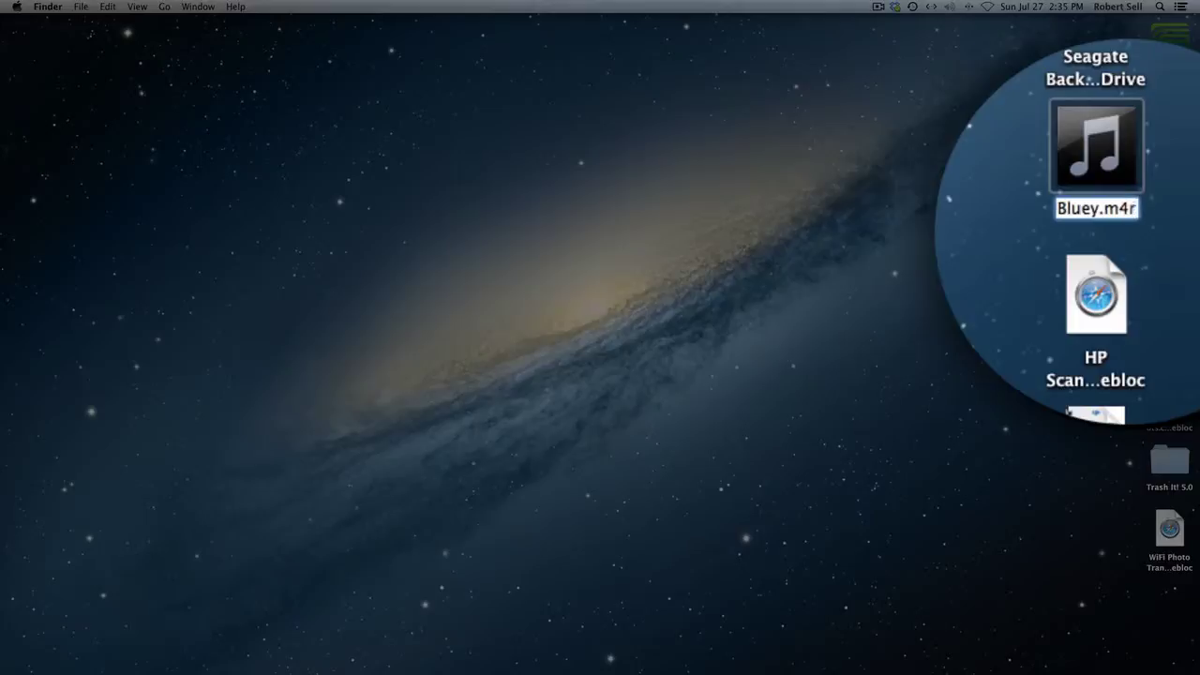
key("Return")
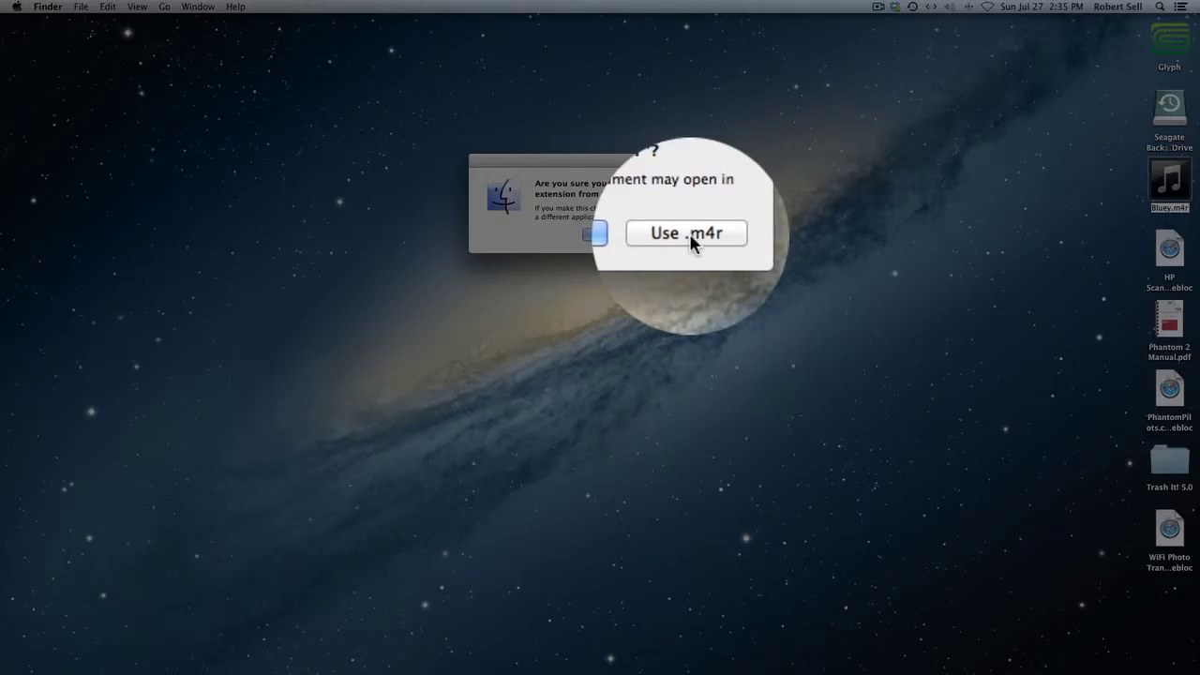
left_click(689, 232)
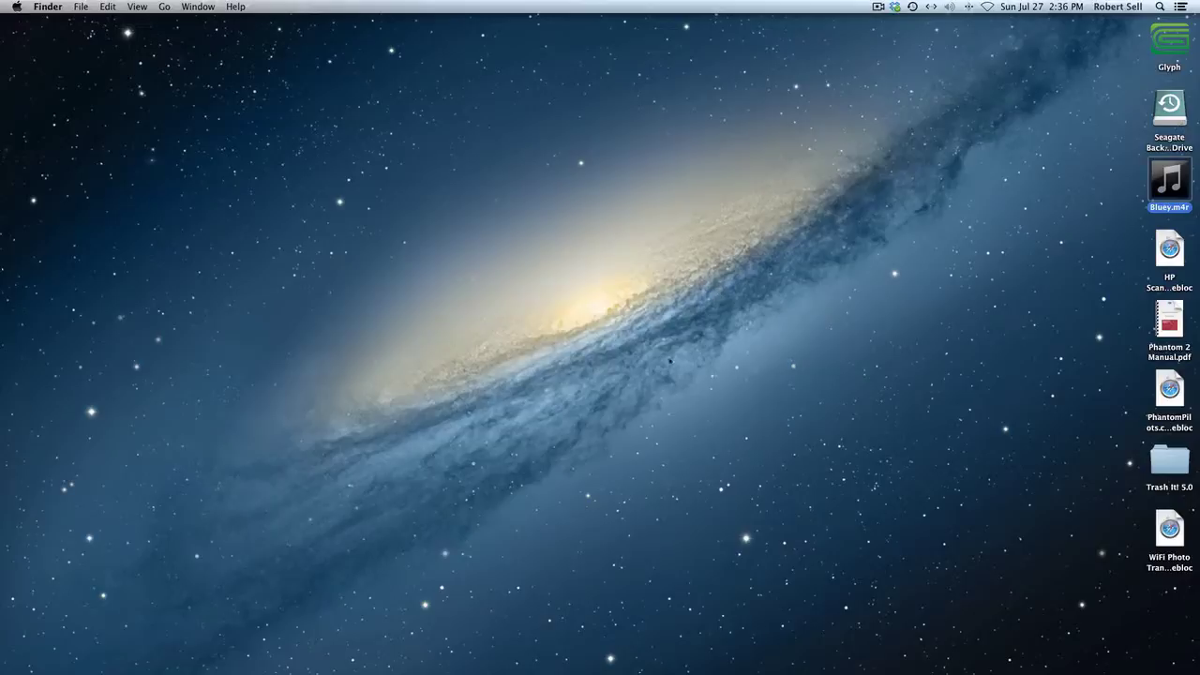
Step: Launch iTunes and confirm Tones is enabled in Preferences, leaving settings unchanged
mouse_move(111, 658)
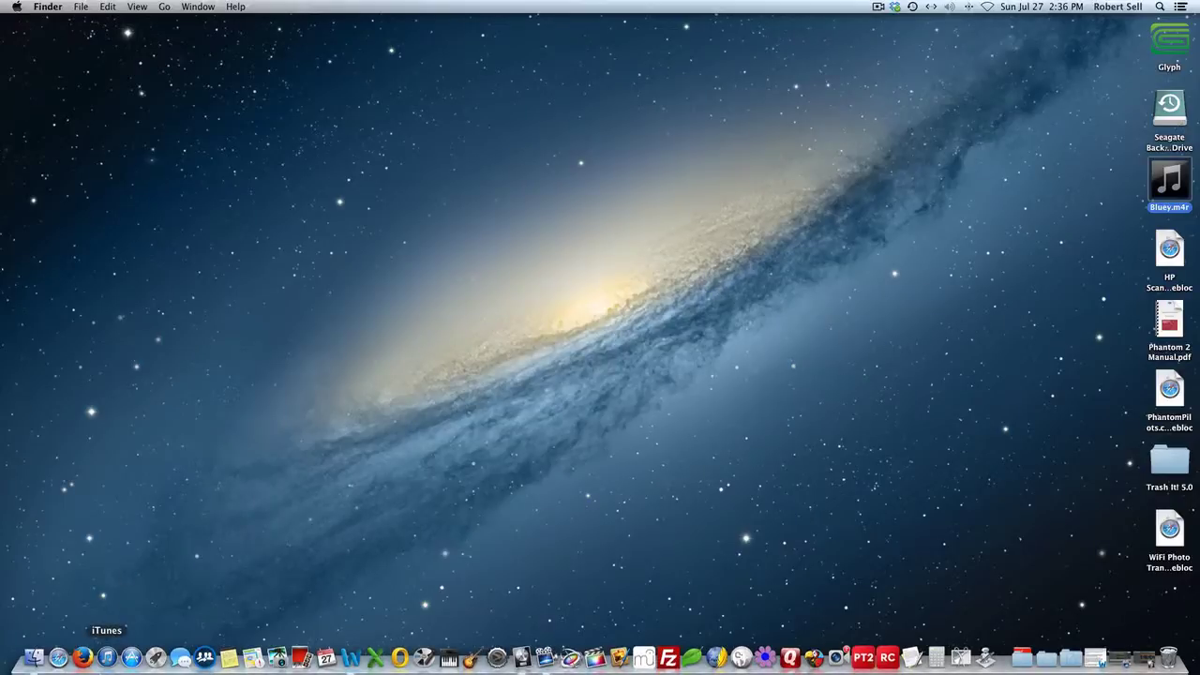
left_click(106, 660)
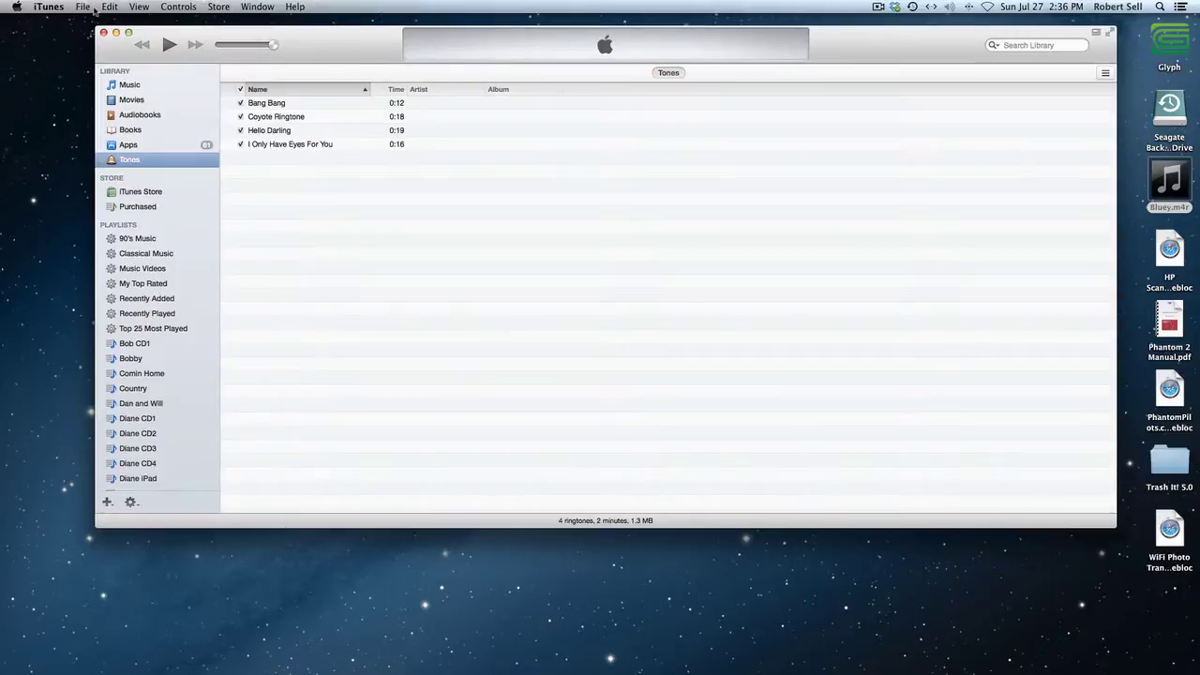
left_click(49, 7)
left_click(59, 40)
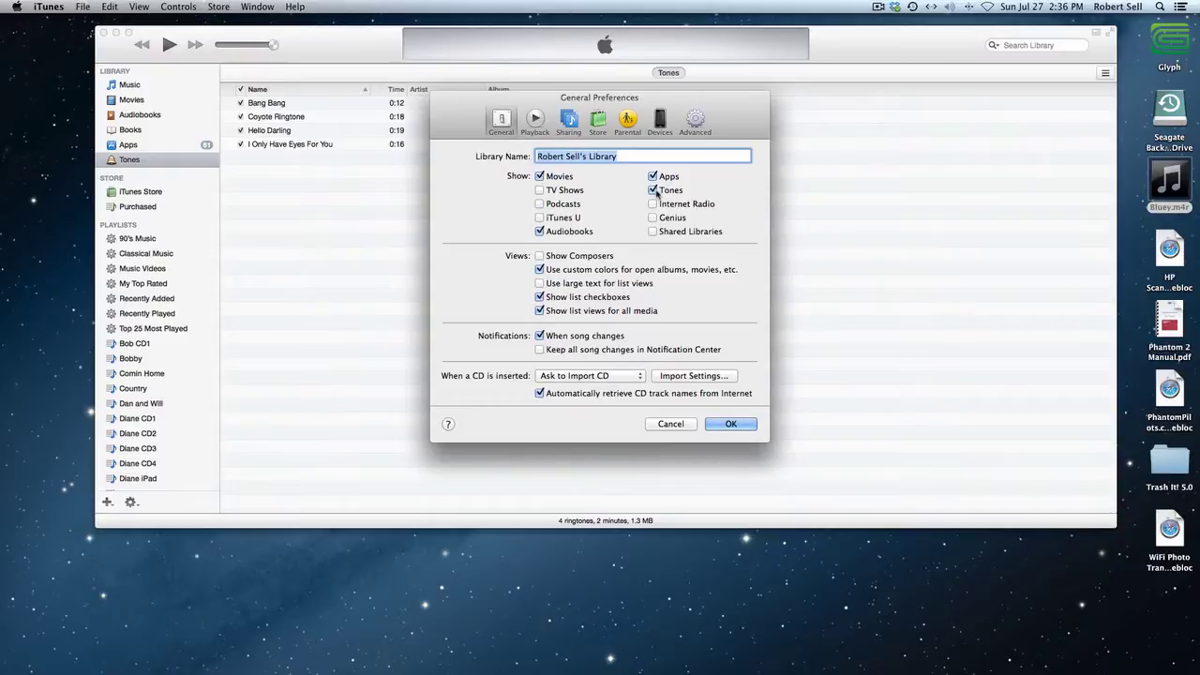
left_click(655, 192)
left_click(654, 191)
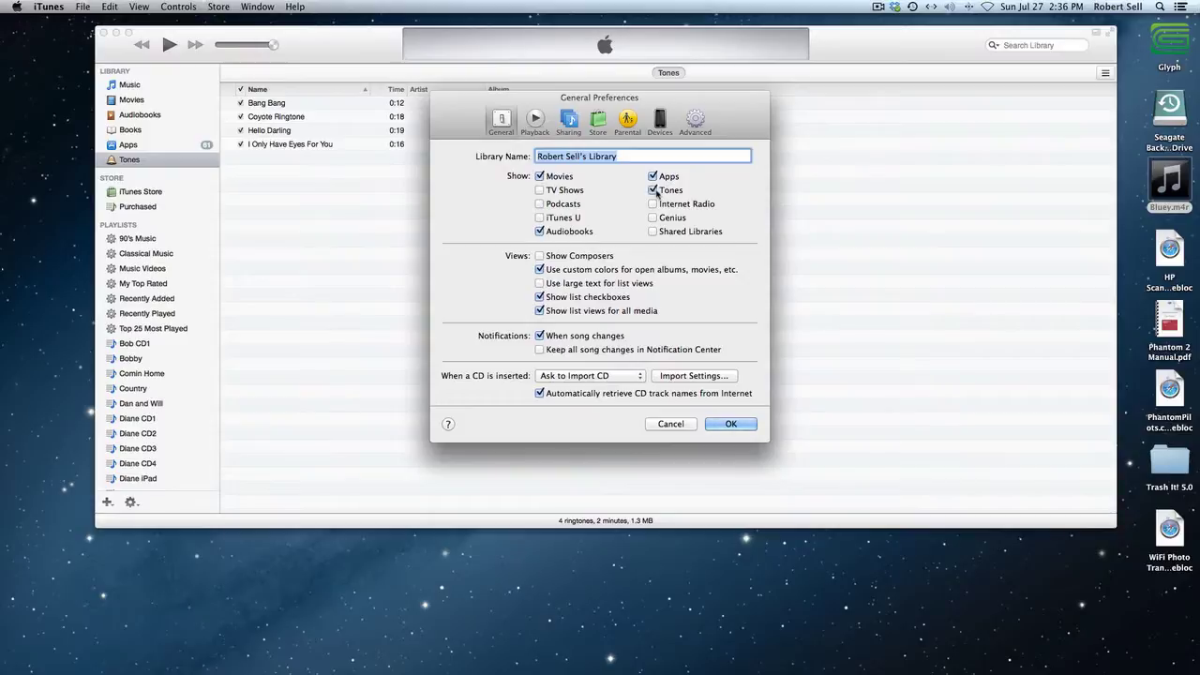
left_click(682, 424)
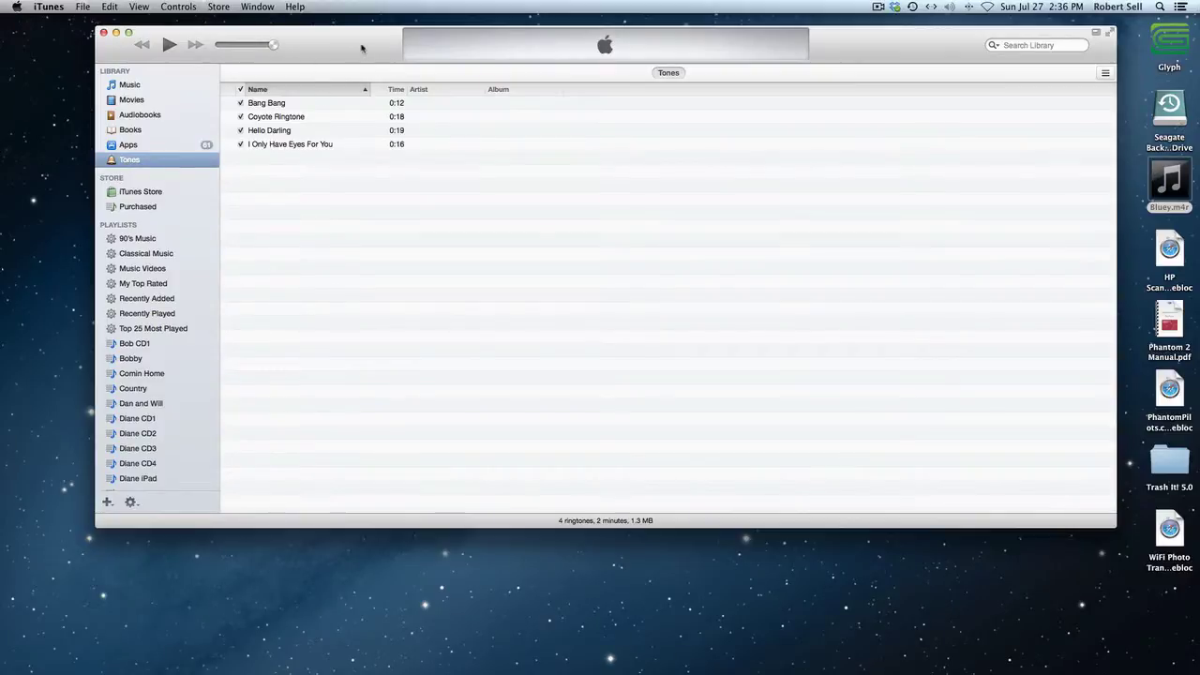
Step: Drag Bluey.m4r from the Desktop into the iTunes Tones list
left_click_drag(359, 48, 320, 35)
mouse_move(1172, 180)
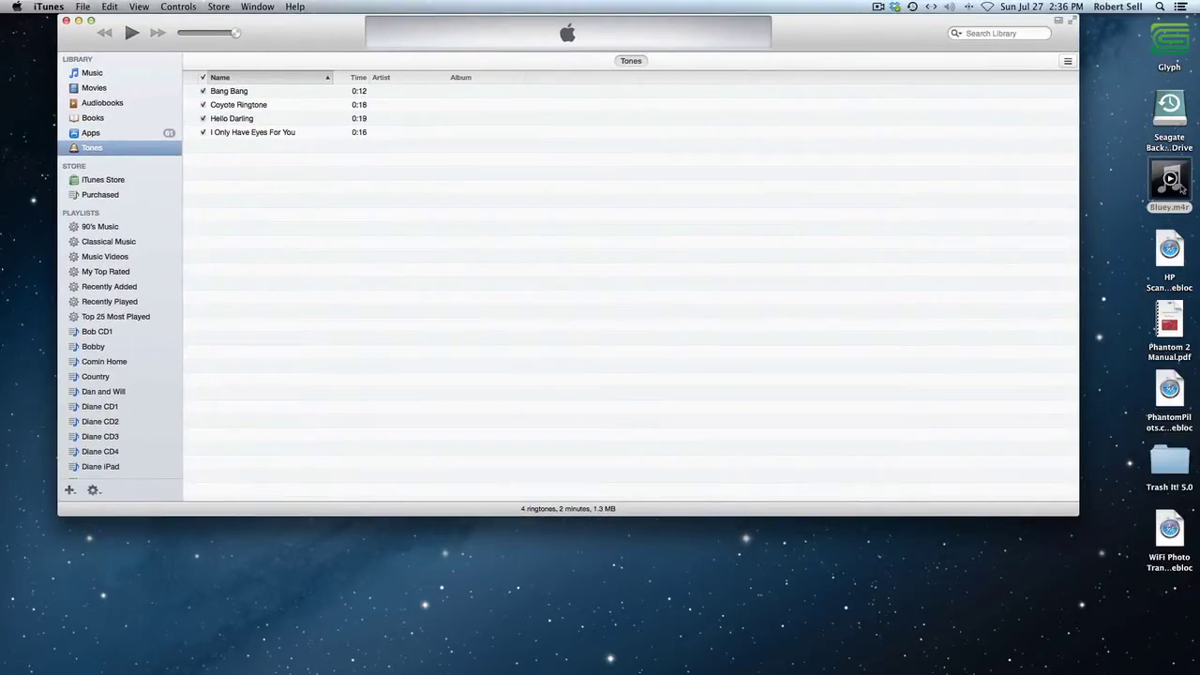
left_click_drag(1172, 180, 294, 203)
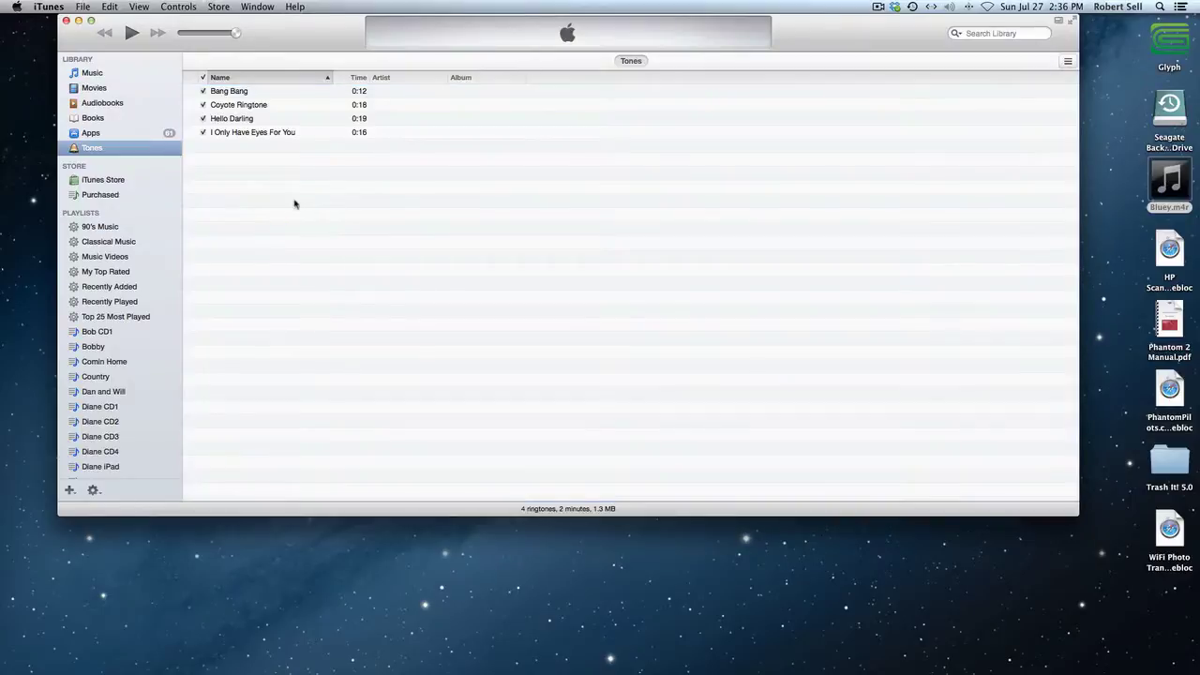